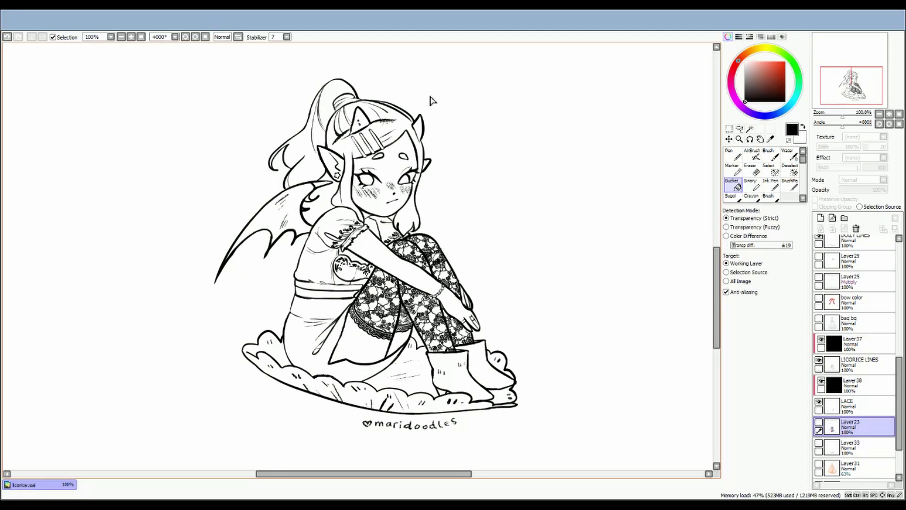
Choose the Crayon brush and add a new layer directly above Layer23.
left_click(752, 198)
left_click(802, 198)
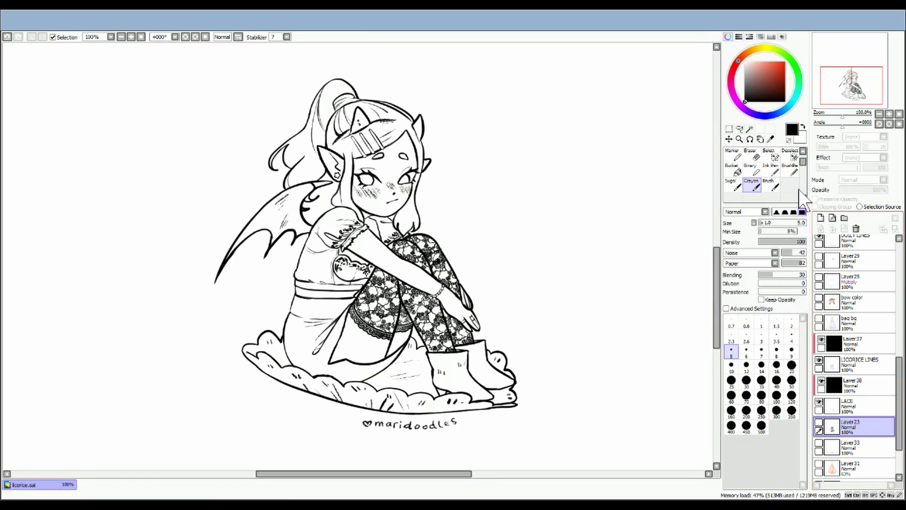
left_click(496, 186)
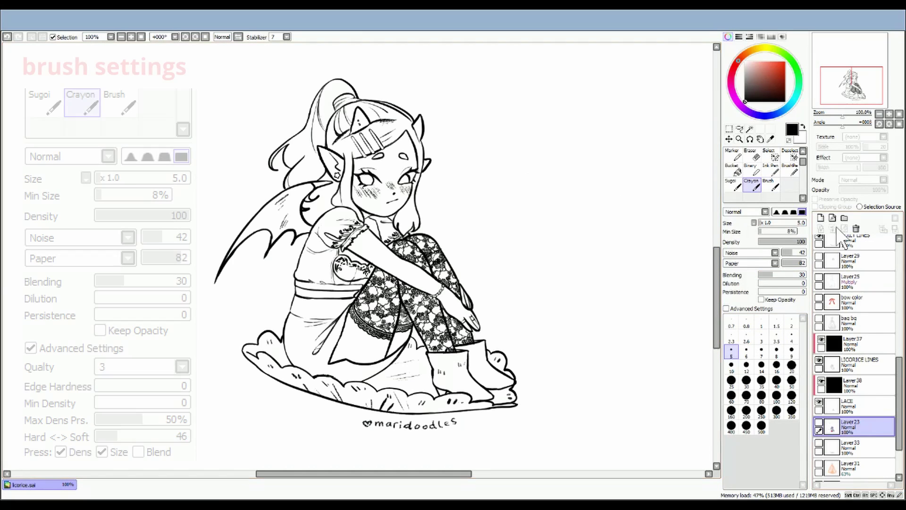
left_click(820, 217)
Try out the Crayon brush with test scribbles in the empty area beside the figure and undo them.
left_click_drag(480, 207, 493, 215)
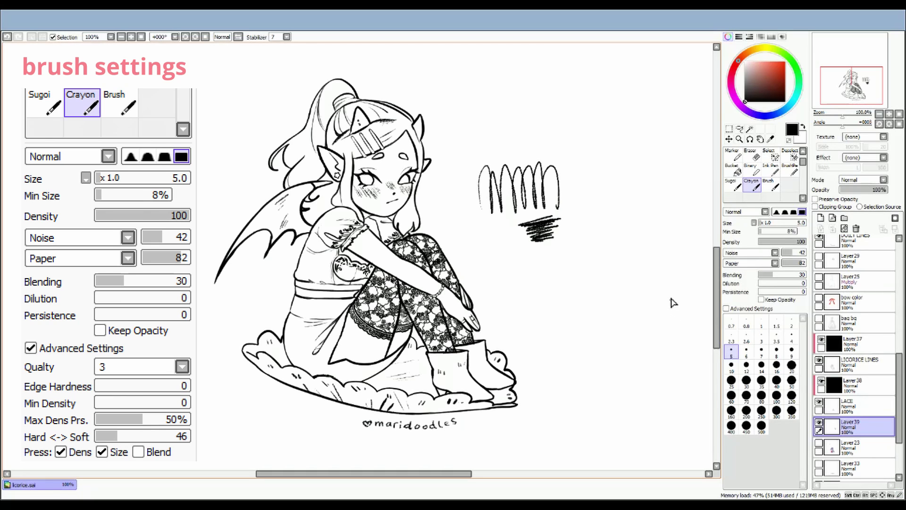
key("ctrl+z")
key("ctrl+z")
Sketch a small sun with rays and an arrow aimed at the character's head to mark the light source.
key("ctrl+space")
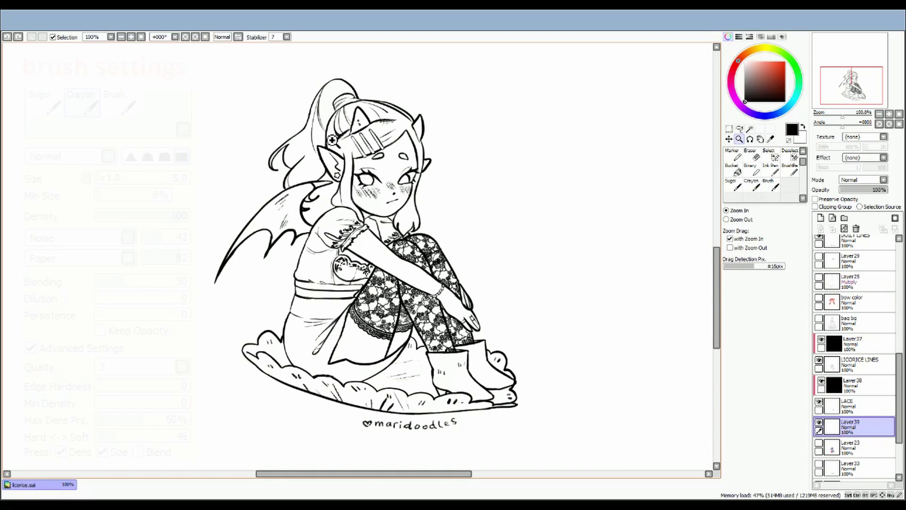
left_click(335, 139)
left_click(333, 134)
left_click_drag(715, 272, 715, 266)
key("n")
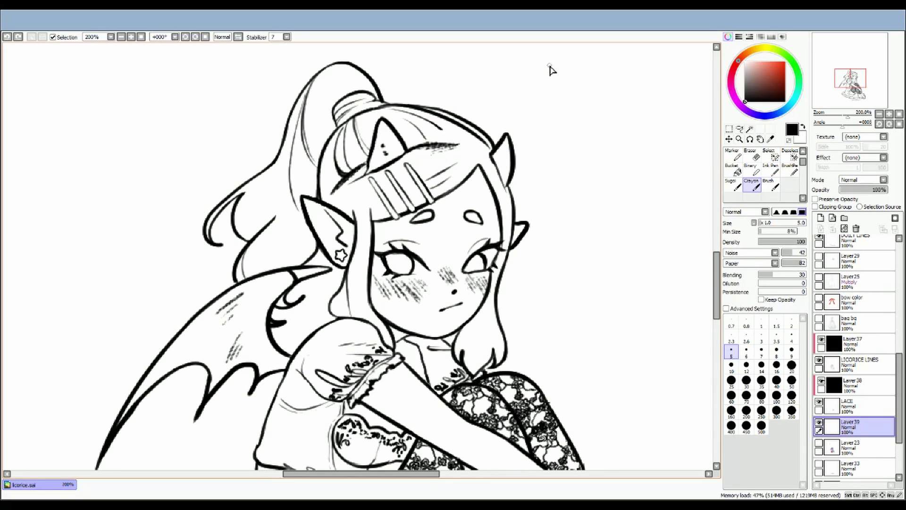
mouse_move(550, 66)
left_mouse_down()
mouse_move(567, 96)
mouse_move(543, 75)
left_mouse_up()
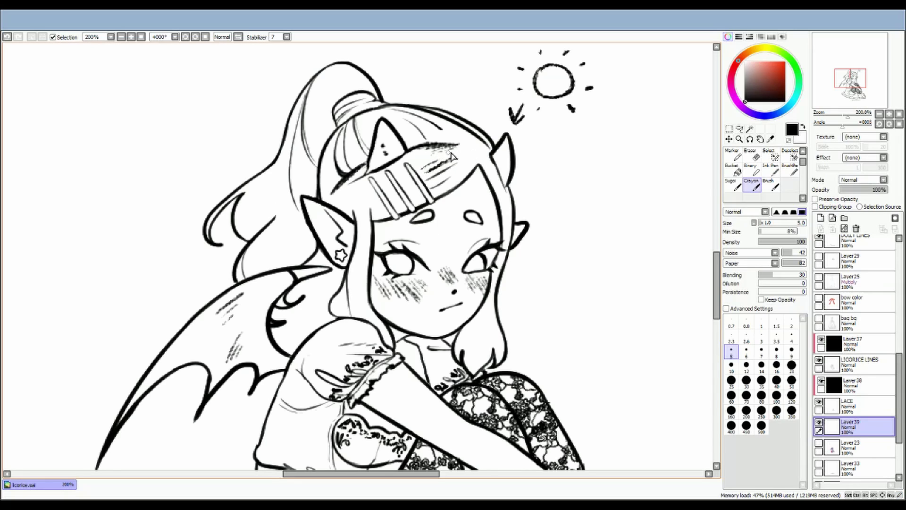
Shade the bangs and the side lock by the ear in black Crayon, and sketch a strand diagram labelled "Light" beside the wing.
mouse_move(469, 158)
left_mouse_down()
mouse_move(434, 196)
mouse_move(430, 187)
mouse_move(453, 168)
mouse_move(432, 169)
mouse_move(434, 149)
mouse_move(408, 157)
mouse_move(437, 164)
mouse_move(419, 183)
mouse_move(473, 155)
mouse_move(439, 178)
left_mouse_up()
mouse_move(355, 186)
left_mouse_down()
mouse_move(361, 223)
mouse_move(371, 188)
mouse_move(374, 233)
mouse_move(358, 185)
mouse_move(362, 243)
mouse_move(365, 187)
left_mouse_up()
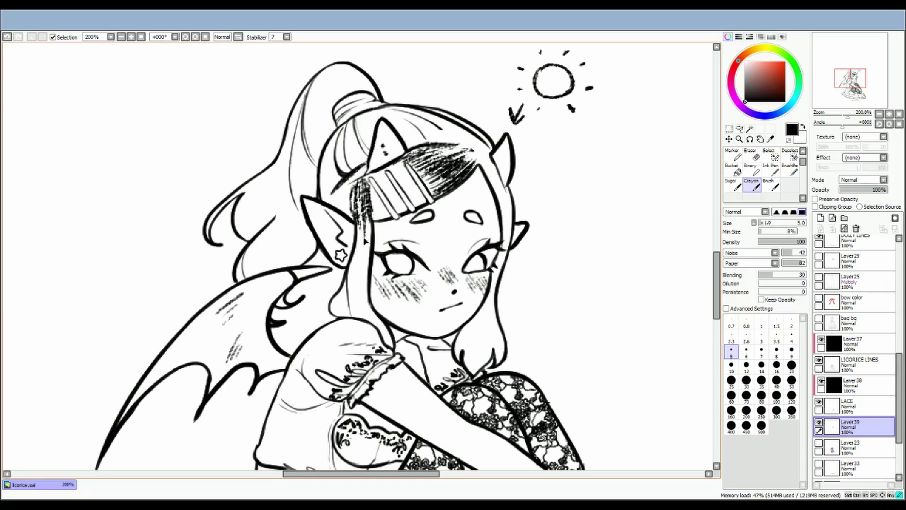
mouse_move(359, 265)
left_mouse_down()
mouse_move(356, 305)
mouse_move(367, 263)
mouse_move(352, 284)
left_mouse_up()
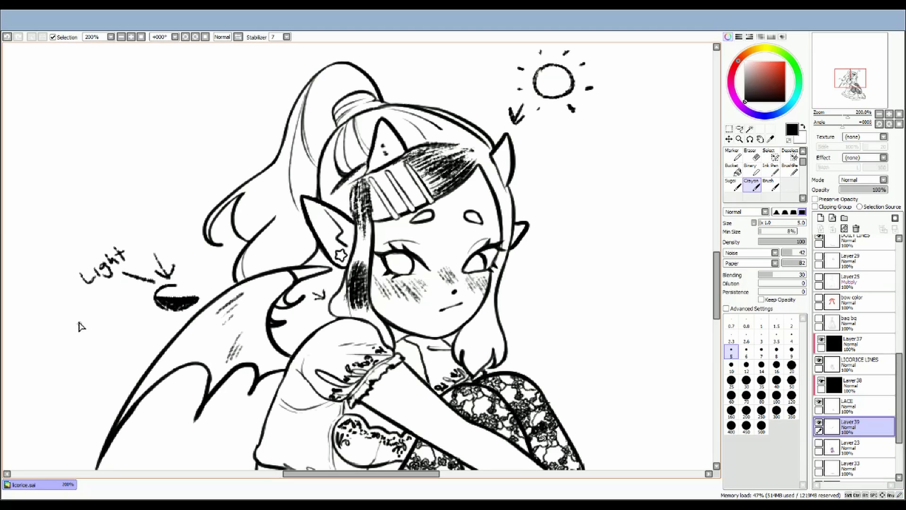
Write the label "shadow" next to the dark half of the small strand diagram.
left_click_drag(84, 319, 73, 332)
left_click_drag(89, 312, 100, 331)
left_click_drag(112, 304, 120, 321)
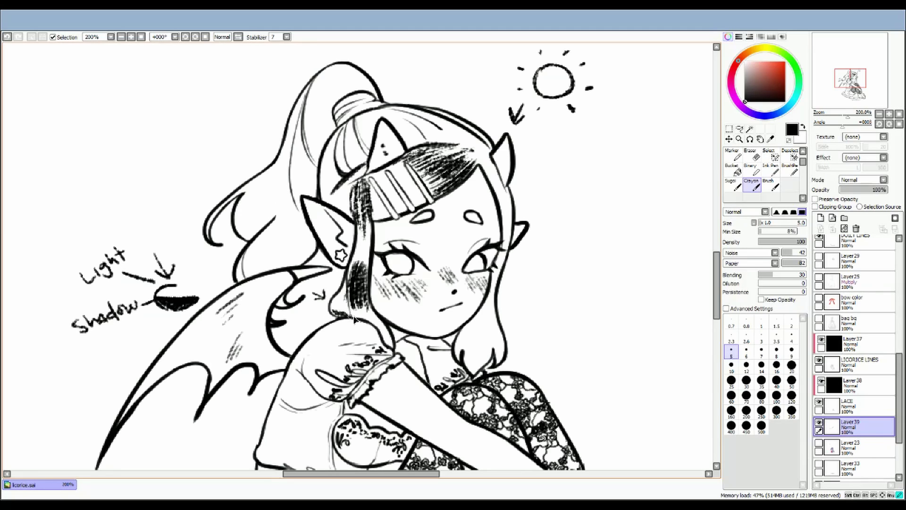
Refine the shading of the side lock in front of the ear with eraser touches and more Crayon strokes.
key("e")
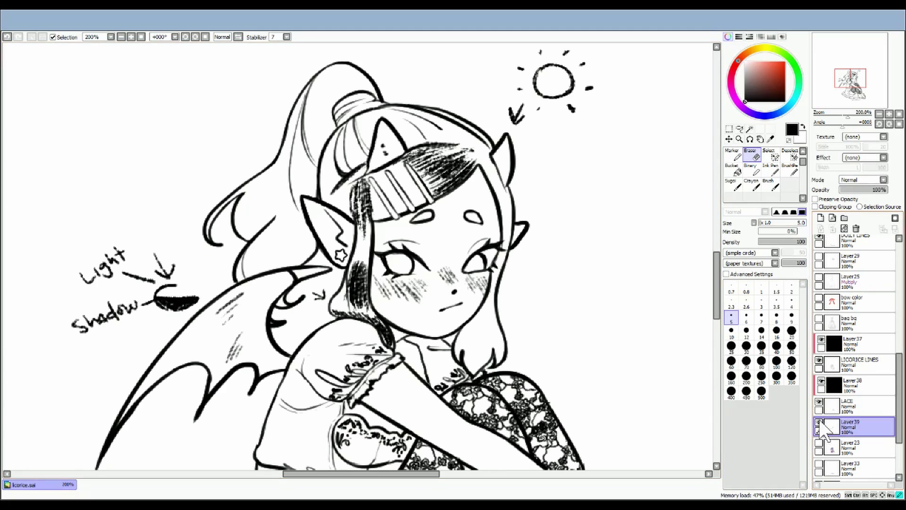
left_click_drag(361, 307, 351, 312)
key("e")
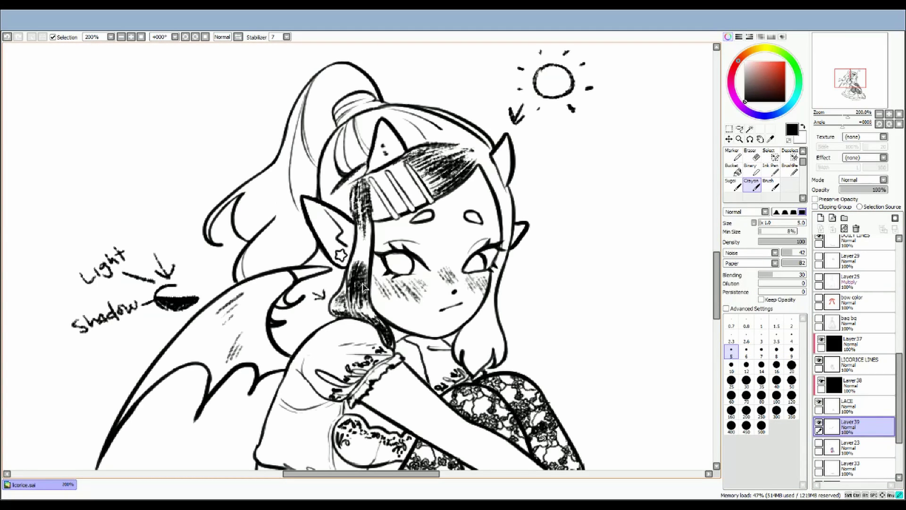
left_click_drag(370, 247, 367, 215)
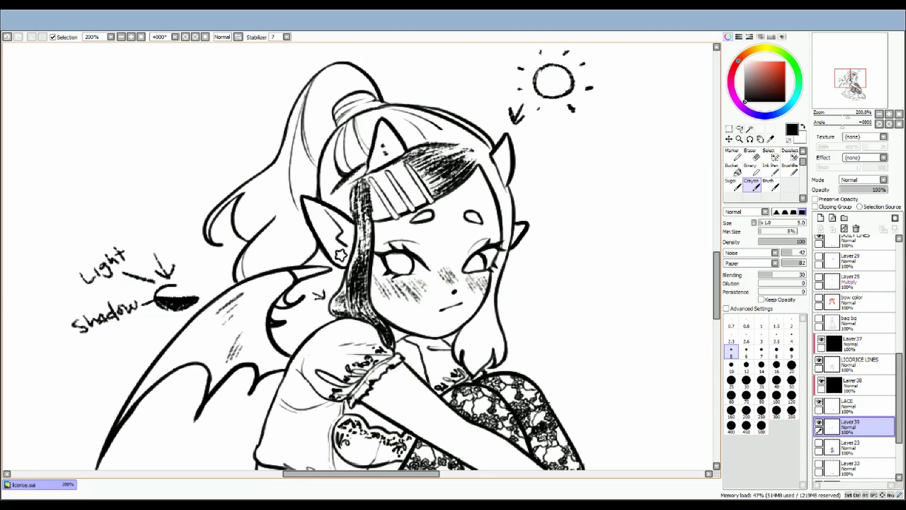
Fill the hair around and between the hair clips with black strokes and erase spill-over from the clips.
mouse_move(387, 180)
left_mouse_down()
mouse_move(422, 202)
mouse_move(393, 178)
mouse_move(361, 231)
left_mouse_up()
key("e")
mouse_move(427, 183)
left_mouse_down()
mouse_move(451, 166)
mouse_move(398, 182)
left_mouse_up()
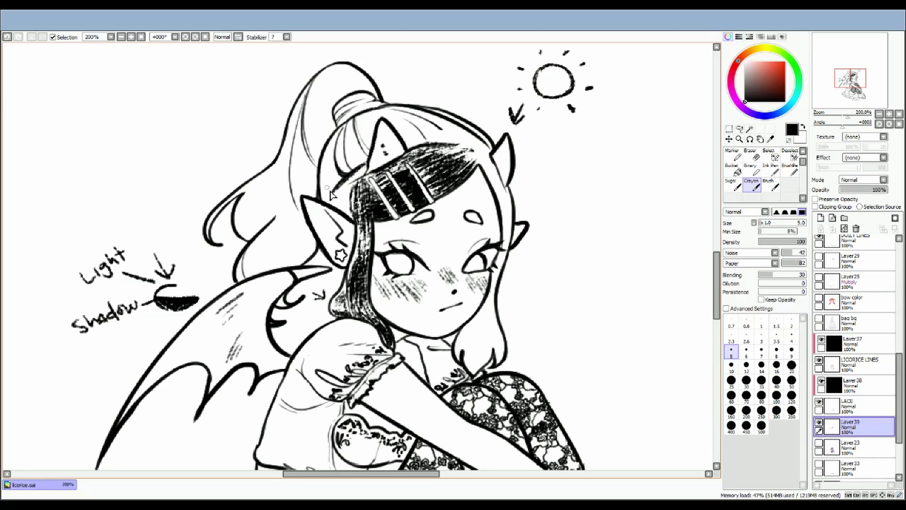
Shade the hair behind the ear, the ponytail base, the crown and the far side lock, leaving light streaks as highlights.
mouse_move(331, 193)
left_mouse_down()
mouse_move(336, 147)
mouse_move(327, 199)
mouse_move(339, 197)
mouse_move(331, 198)
mouse_move(354, 170)
mouse_move(342, 147)
mouse_move(363, 163)
mouse_move(338, 144)
left_mouse_up()
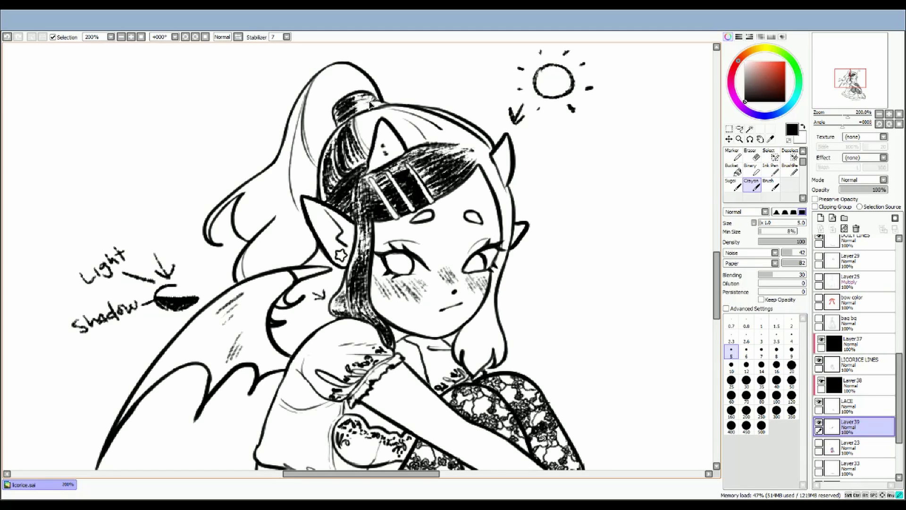
key("e")
left_click_drag(373, 108, 376, 100)
mouse_move(369, 144)
left_mouse_down()
mouse_move(360, 124)
mouse_move(370, 154)
mouse_move(359, 151)
mouse_move(368, 114)
mouse_move(374, 136)
mouse_move(397, 129)
mouse_move(439, 139)
mouse_move(429, 125)
mouse_move(473, 150)
mouse_move(380, 114)
left_mouse_up()
mouse_move(438, 136)
left_mouse_down()
mouse_move(339, 152)
mouse_move(499, 186)
mouse_move(484, 317)
mouse_move(499, 338)
mouse_move(475, 359)
mouse_move(478, 368)
mouse_move(499, 358)
mouse_move(478, 358)
mouse_move(489, 300)
mouse_move(458, 362)
mouse_move(478, 332)
mouse_move(507, 237)
mouse_move(500, 166)
left_mouse_up()
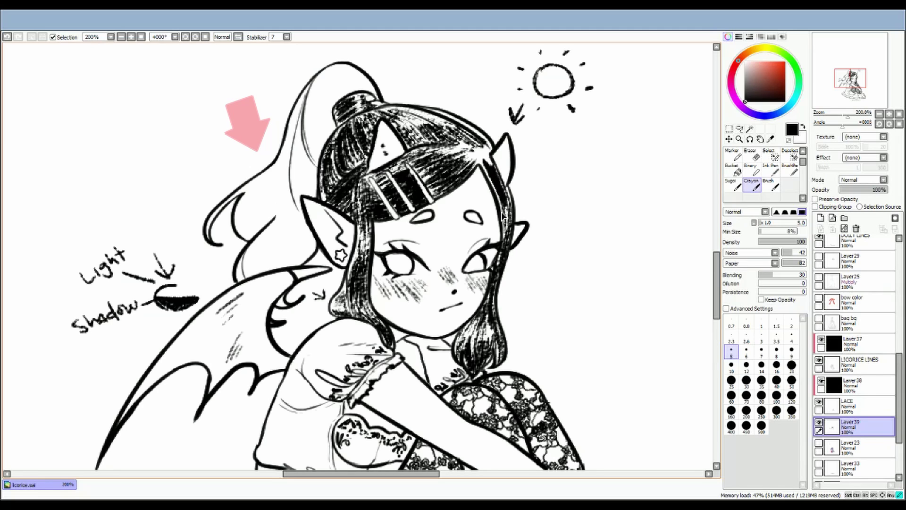
Shade the whole ponytail with black Crayon strokes following the strands, keeping light streaks along its curves.
key("e")
key("b")
left_click_drag(296, 208, 276, 263)
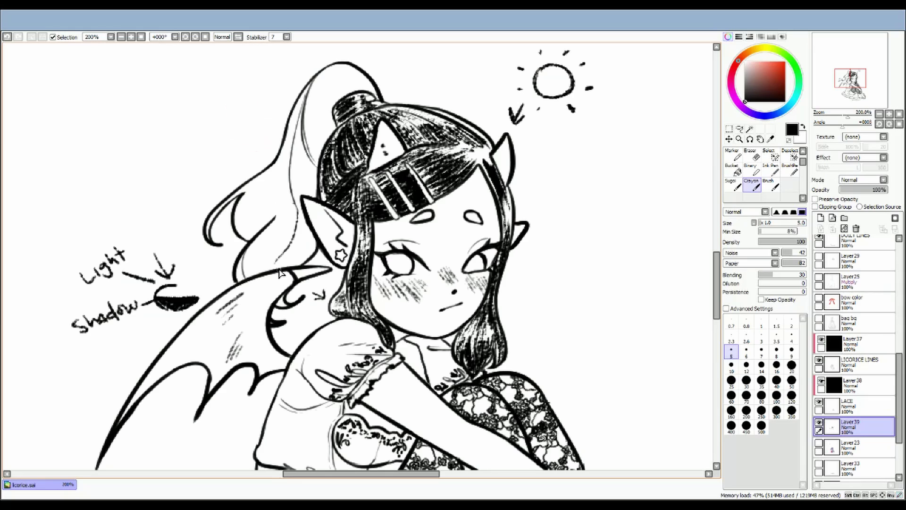
mouse_move(285, 175)
left_mouse_down()
mouse_move(283, 215)
mouse_move(251, 216)
mouse_move(243, 236)
mouse_move(237, 229)
mouse_move(282, 164)
mouse_move(251, 216)
left_mouse_up()
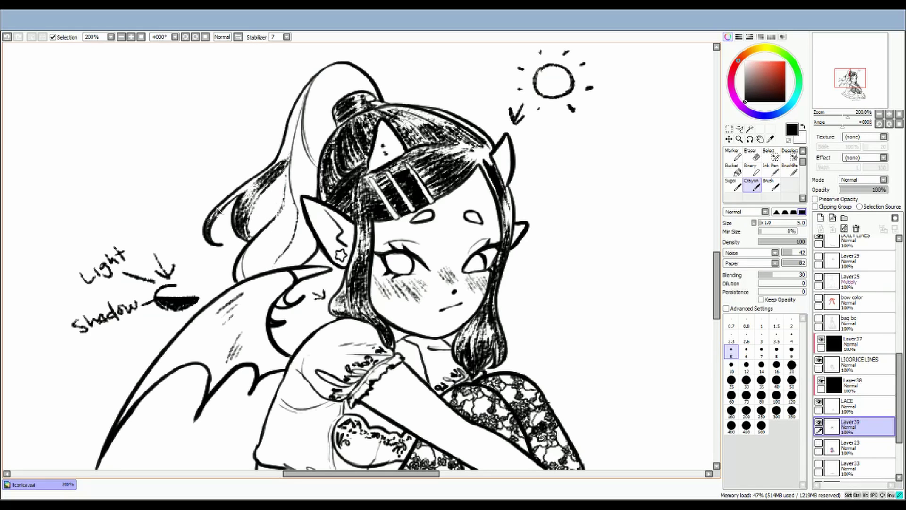
mouse_move(256, 181)
left_mouse_down()
mouse_move(282, 165)
mouse_move(293, 214)
mouse_move(337, 84)
mouse_move(327, 123)
mouse_move(342, 81)
mouse_move(374, 98)
mouse_move(344, 73)
mouse_move(314, 106)
mouse_move(334, 77)
left_mouse_up()
left_click_drag(324, 165, 316, 144)
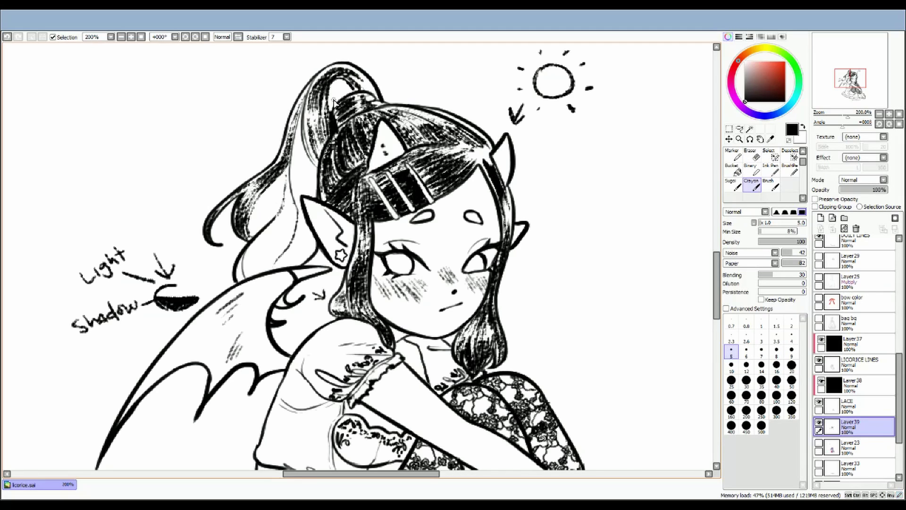
mouse_move(333, 101)
left_mouse_down()
mouse_move(345, 87)
mouse_move(300, 156)
mouse_move(317, 196)
mouse_move(307, 136)
mouse_move(292, 207)
mouse_move(247, 278)
mouse_move(283, 240)
mouse_move(288, 189)
mouse_move(266, 257)
left_mouse_up()
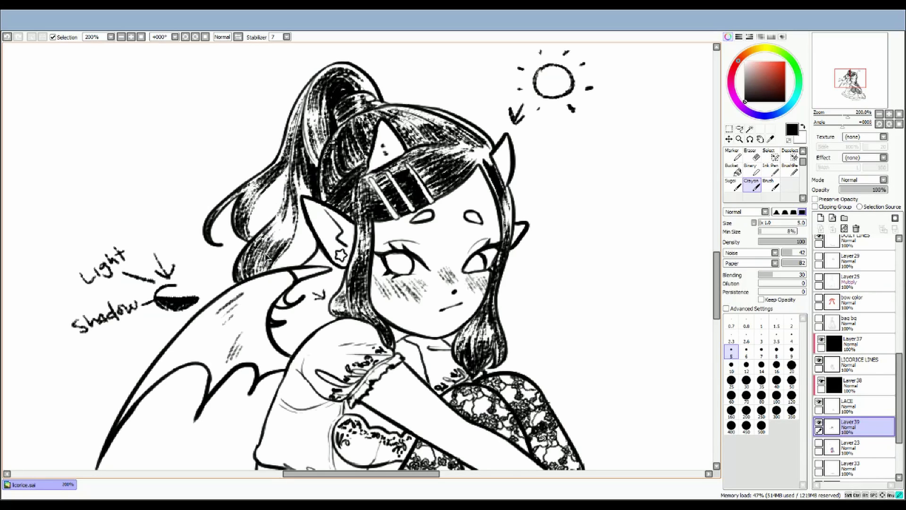
Draw two hatching swatches beside the ponytail, one harshly split and marked with an X, the other blended smoothly.
mouse_move(144, 89)
left_mouse_down()
mouse_move(175, 139)
mouse_move(191, 132)
left_mouse_up()
left_click_drag(158, 146, 198, 177)
left_click_drag(190, 69, 221, 98)
left_click_drag(206, 74, 198, 100)
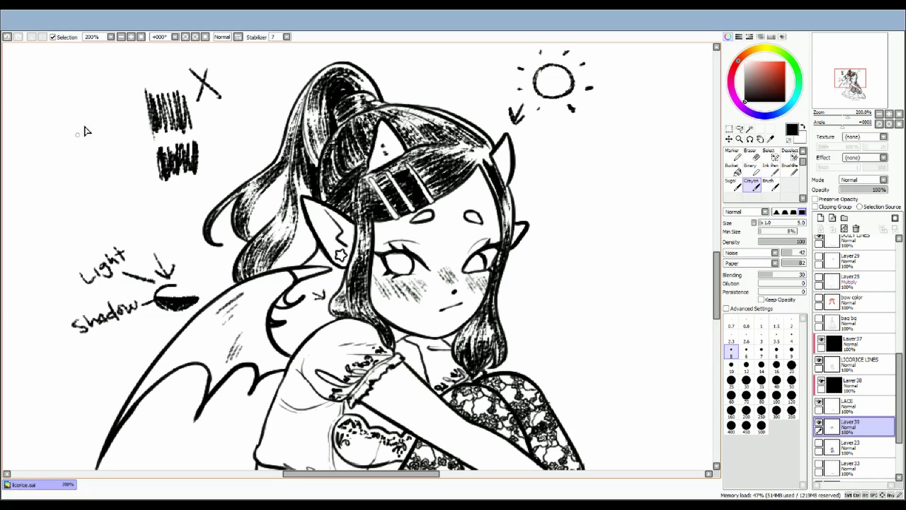
mouse_move(79, 99)
left_mouse_down()
mouse_move(124, 132)
mouse_move(84, 136)
left_mouse_up()
mouse_move(91, 147)
left_mouse_down()
mouse_move(125, 165)
mouse_move(117, 128)
mouse_move(94, 150)
mouse_move(124, 157)
mouse_move(124, 177)
mouse_move(107, 174)
mouse_move(109, 161)
mouse_move(129, 184)
mouse_move(106, 118)
mouse_move(121, 157)
left_mouse_up()
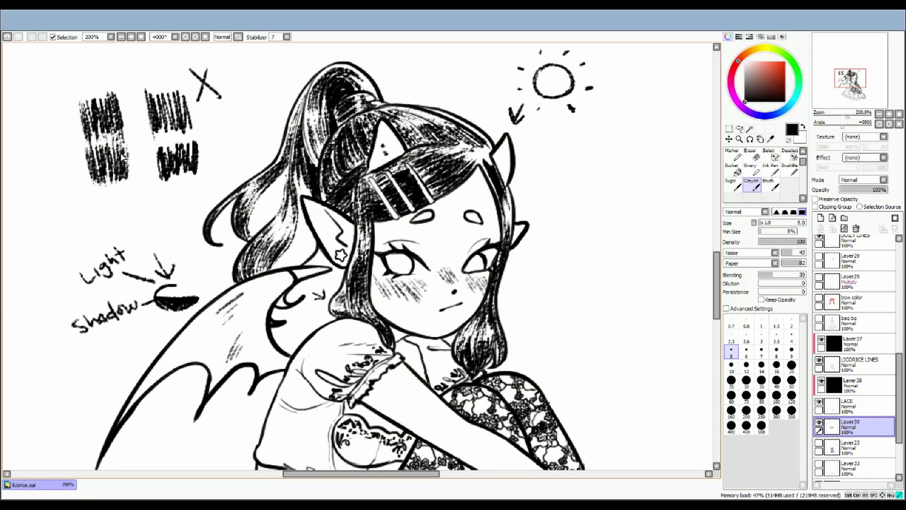
Label the swatches "smooth blended" and "too much contrast", and shift these notes away from the ponytail.
left_click_drag(97, 202, 149, 204)
mouse_move(92, 221)
left_mouse_down()
mouse_move(139, 225)
mouse_move(203, 187)
mouse_move(242, 172)
left_mouse_up()
left_click_drag(174, 216, 238, 187)
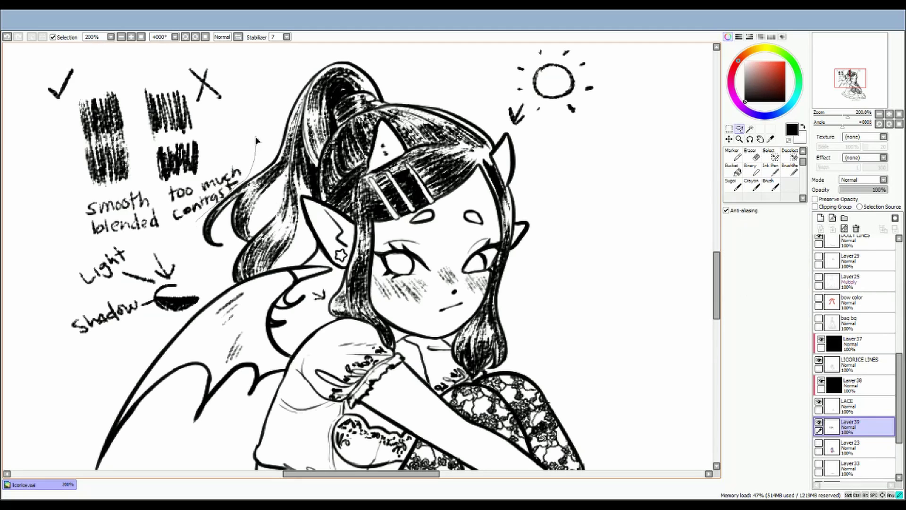
left_click_drag(194, 225, 150, 223)
Deepen the shading in the lower ponytail and erase light touches into the hair near the clips.
mouse_move(287, 191)
left_mouse_down()
mouse_move(253, 235)
mouse_move(292, 169)
mouse_move(272, 234)
mouse_move(292, 200)
mouse_move(253, 256)
left_mouse_up()
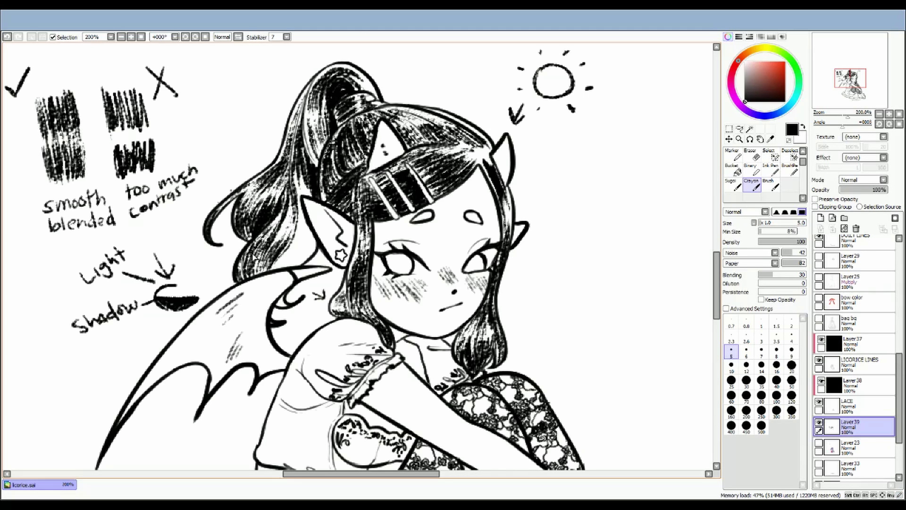
key("e")
mouse_move(424, 173)
left_mouse_down()
mouse_move(444, 189)
mouse_move(412, 166)
left_mouse_up()
key("e")
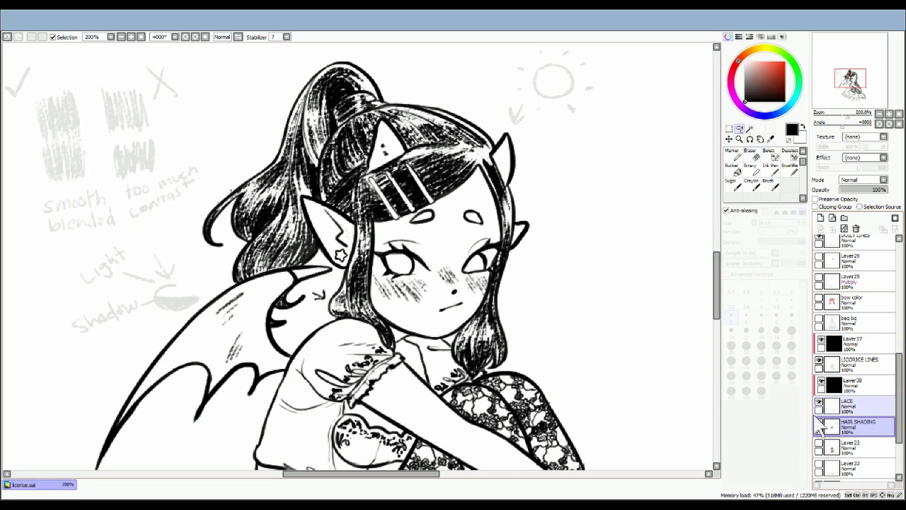
Add a new layer clipped to HAIR SHADING and recolor the hair strokes dark reddish brown with the Marker.
left_click(819, 424)
left_click(819, 423)
left_click(820, 217)
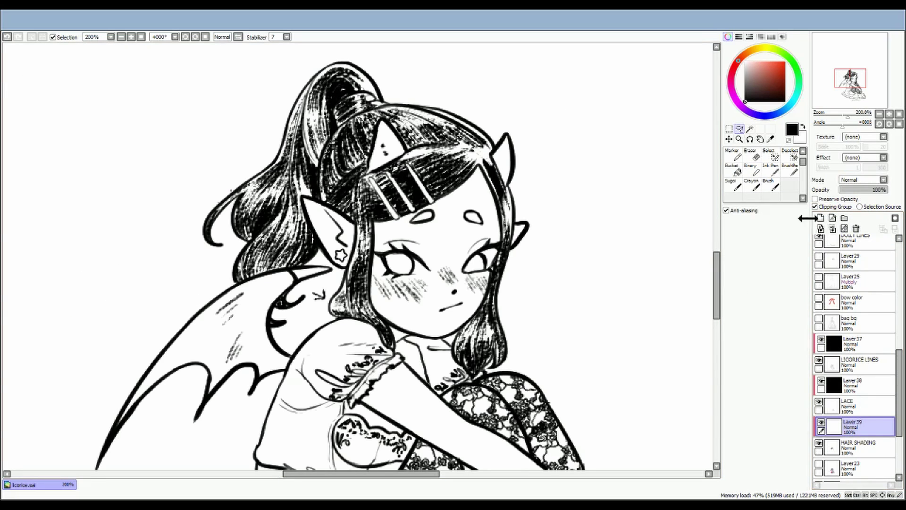
left_click(734, 70)
left_click(768, 92)
left_click(732, 153)
mouse_move(372, 218)
left_mouse_down()
mouse_move(393, 214)
mouse_move(446, 159)
mouse_move(496, 148)
mouse_move(385, 136)
mouse_move(354, 73)
mouse_move(300, 168)
mouse_move(355, 221)
mouse_move(367, 334)
mouse_move(475, 348)
mouse_move(486, 368)
mouse_move(268, 240)
left_mouse_up()
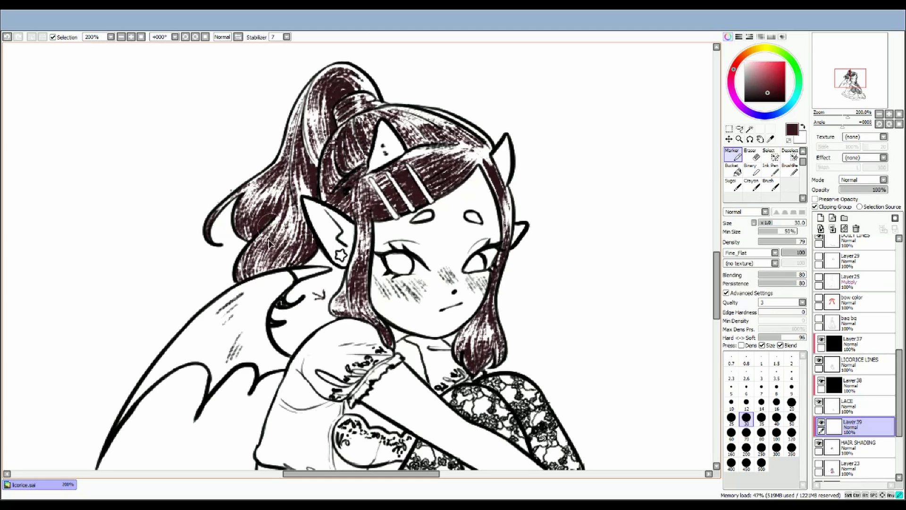
Paint dusty rose over the shading strokes along the bangs and crown highlights with the Pen tool.
left_click(758, 73)
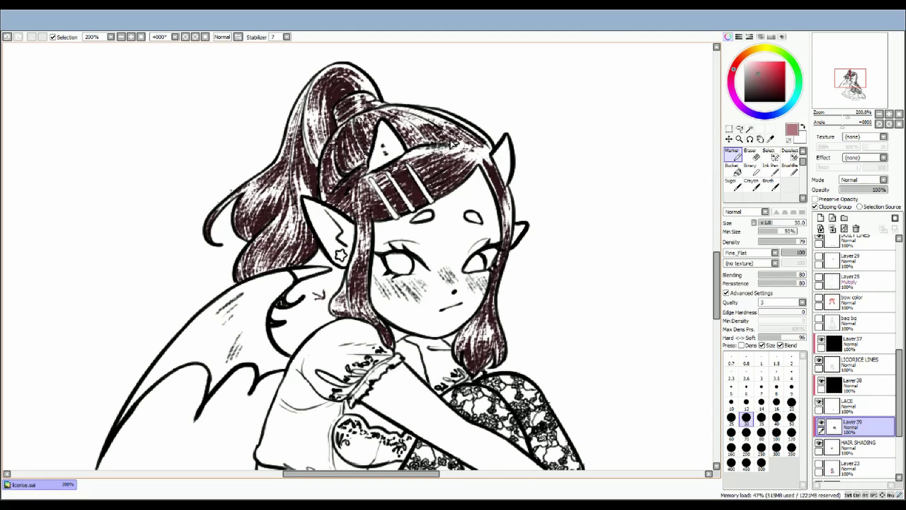
scroll(760, 166, "up", 1)
left_click(733, 153)
left_click_drag(455, 160, 427, 163)
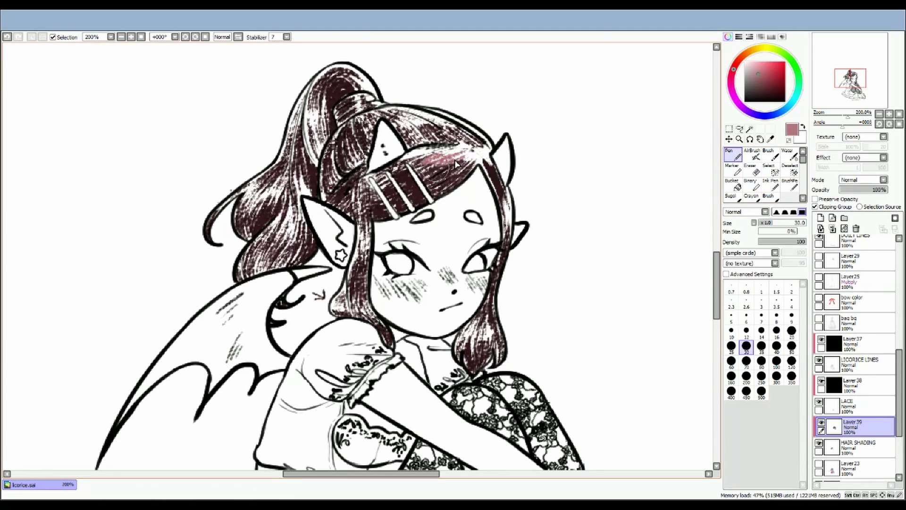
mouse_move(427, 126)
left_mouse_down()
mouse_move(447, 133)
mouse_move(360, 107)
mouse_move(369, 92)
mouse_move(309, 101)
mouse_move(296, 197)
mouse_move(301, 243)
mouse_move(245, 208)
mouse_move(276, 181)
mouse_move(282, 210)
mouse_move(271, 202)
mouse_move(245, 223)
mouse_move(278, 192)
mouse_move(280, 225)
mouse_move(315, 108)
mouse_move(447, 135)
mouse_move(429, 177)
mouse_move(460, 163)
left_mouse_up()
Extend the dusty rose highlights down the far side lock with the Pen tool.
key("m")
left_click(733, 154)
left_click_drag(504, 238, 491, 302)
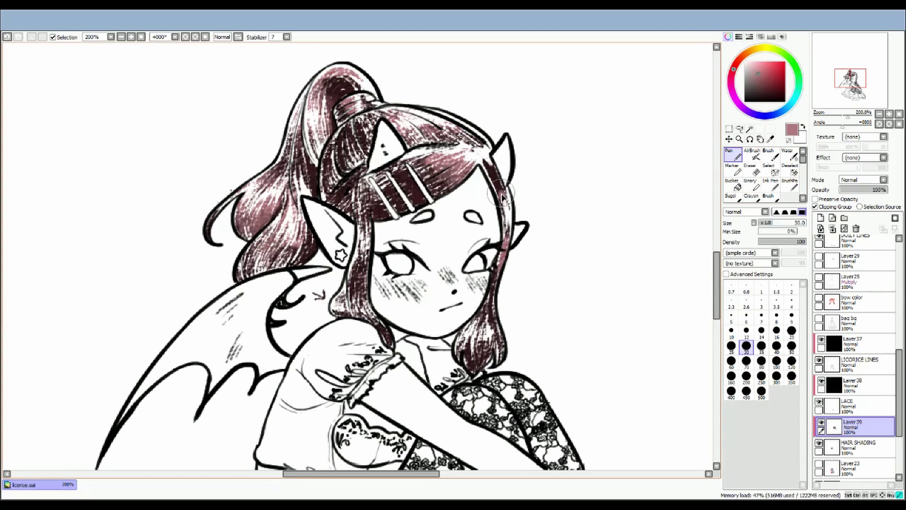
left_click_drag(500, 193, 504, 227)
Switch the Pen to black and darken the deepest shadows inside the ponytail loop and its lower curls.
key("c")
left_click(364, 241, "alt")
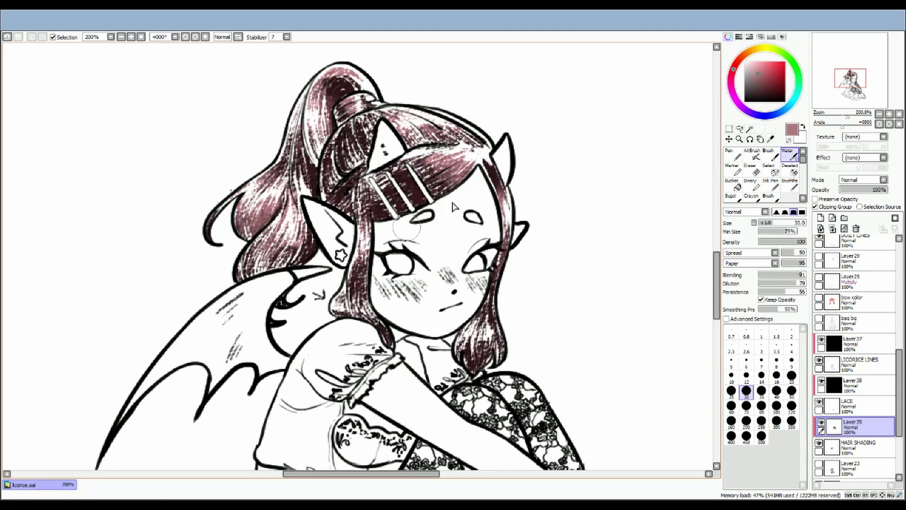
left_click(739, 156)
left_click(772, 94)
left_click(778, 101)
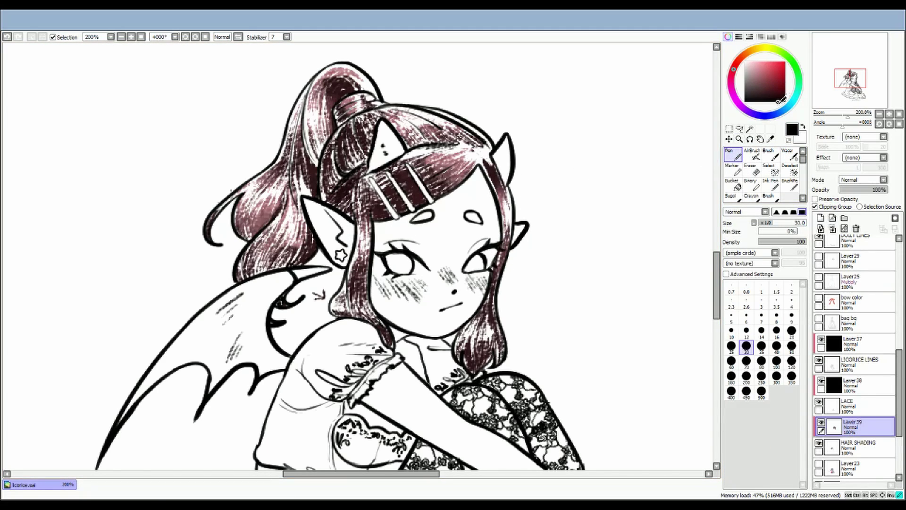
mouse_move(346, 103)
left_mouse_down()
mouse_move(342, 94)
mouse_move(326, 113)
mouse_move(332, 83)
left_mouse_up()
mouse_move(276, 207)
left_mouse_down()
mouse_move(245, 229)
mouse_move(276, 203)
left_mouse_up()
Paint black shadows into the hair beside the ear and through the bangs around the hair clips.
key("m")
key("n")
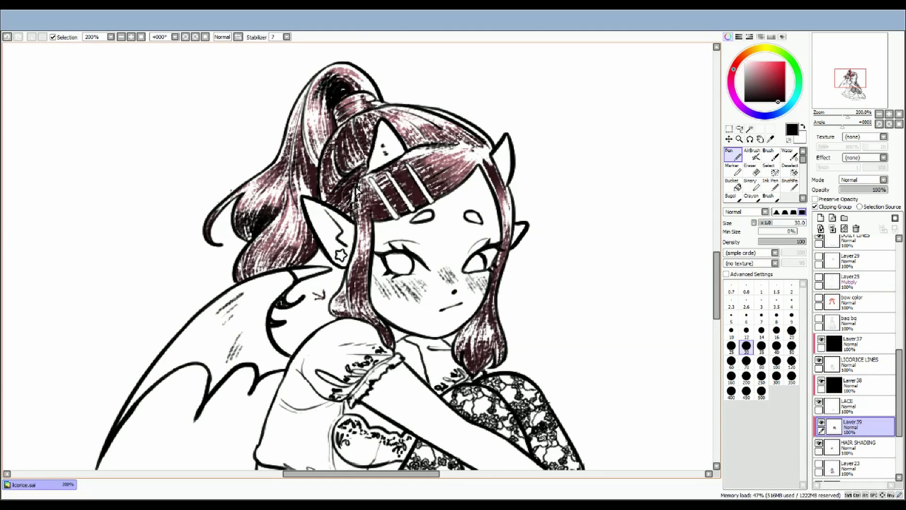
left_click_drag(354, 201, 378, 213)
mouse_move(443, 186)
left_mouse_down()
mouse_move(425, 165)
mouse_move(430, 142)
left_mouse_up()
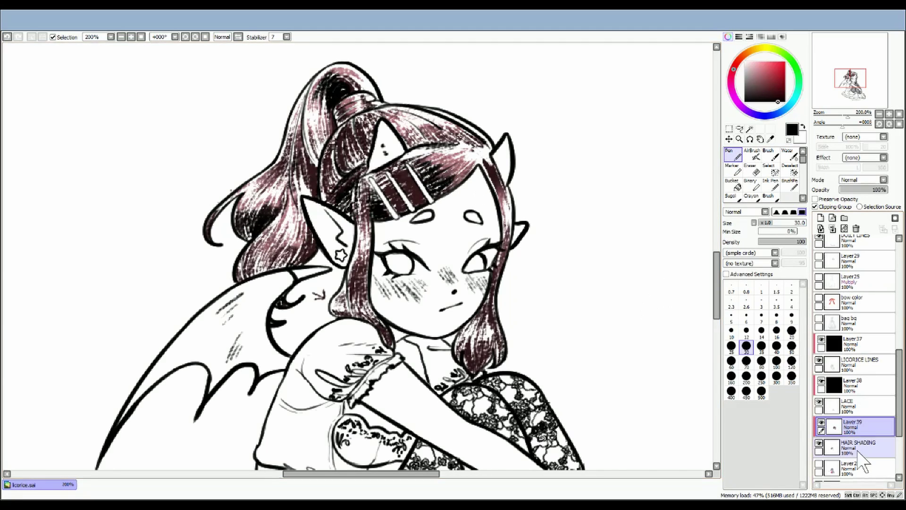
Add a new layer beneath HAIR SHADING and paint the hair and both eyebrows a muted grayish mauve.
left_click(854, 467)
left_click(820, 218)
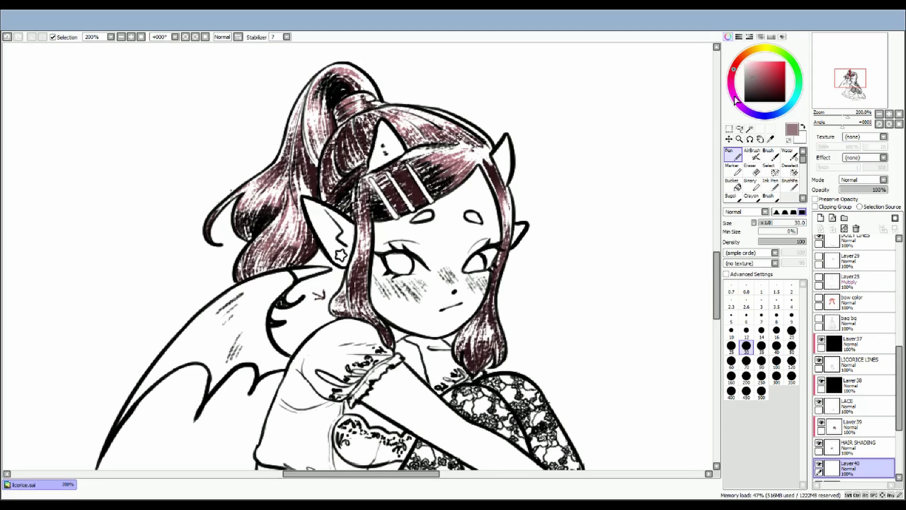
left_click(747, 73)
mouse_move(481, 139)
left_mouse_down()
mouse_move(448, 165)
mouse_move(372, 195)
mouse_move(425, 196)
left_mouse_up()
mouse_move(370, 187)
left_mouse_down()
mouse_move(368, 260)
mouse_move(383, 333)
mouse_move(338, 306)
mouse_move(358, 189)
mouse_move(297, 188)
mouse_move(312, 246)
mouse_move(264, 250)
mouse_move(250, 198)
mouse_move(218, 222)
mouse_move(307, 103)
mouse_move(292, 141)
mouse_move(330, 78)
mouse_move(372, 99)
mouse_move(333, 147)
mouse_move(406, 122)
mouse_move(471, 132)
mouse_move(425, 118)
mouse_move(366, 162)
mouse_move(490, 184)
mouse_move(519, 222)
mouse_move(499, 325)
mouse_move(472, 359)
mouse_move(467, 330)
left_mouse_up()
left_click_drag(467, 216, 477, 217)
left_click_drag(416, 219, 430, 217)
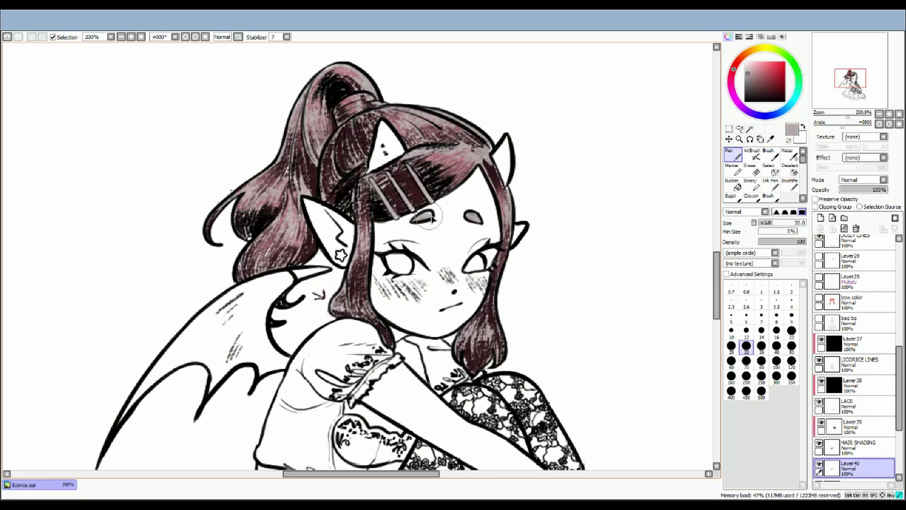
Paint light gray highlights over the bangs, ponytail and both side locks on the base color layer.
left_click(745, 67)
mouse_move(407, 154)
left_mouse_down()
mouse_move(475, 151)
mouse_move(334, 70)
mouse_move(302, 113)
left_mouse_up()
left_click_drag(486, 320, 481, 340)
left_click_drag(369, 232, 361, 264)
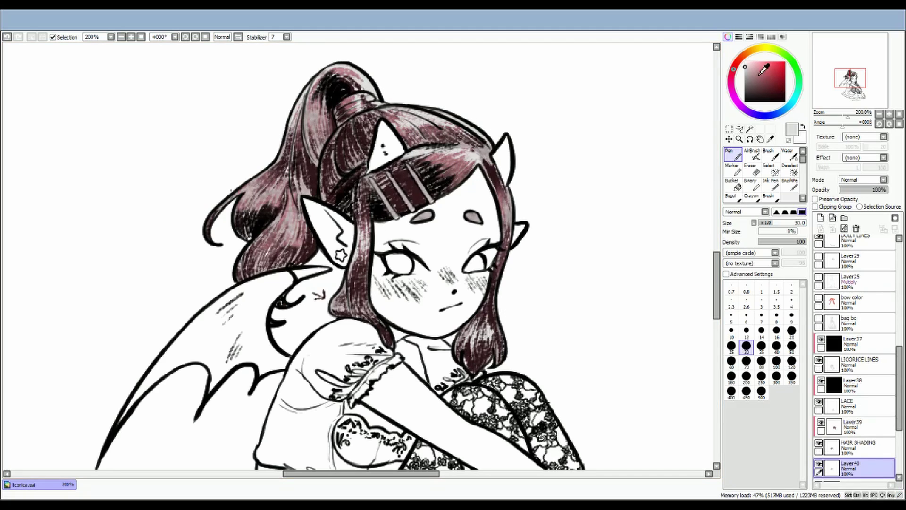
Add brighter near-white highlights to the bangs, the crown and the base of the ponytail.
left_click(744, 63)
mouse_move(479, 154)
left_mouse_down()
mouse_move(442, 152)
mouse_move(418, 120)
left_mouse_up()
left_click_drag(371, 97, 359, 85)
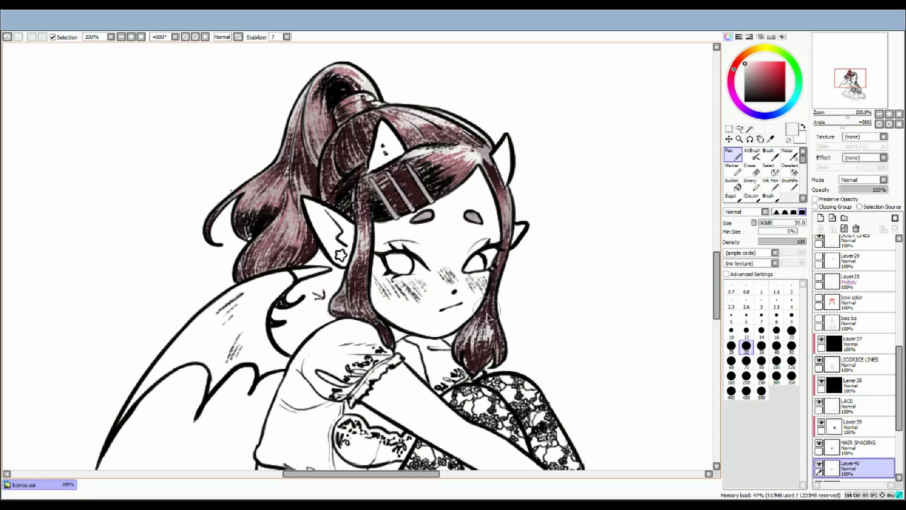
Paint dark gray base shadows along the middle and lower strands of the ponytail.
left_click(745, 88)
left_click_drag(304, 156, 286, 214)
left_click_drag(311, 172, 284, 215)
mouse_move(295, 140)
left_mouse_down()
mouse_move(269, 191)
mouse_move(281, 181)
left_mouse_up()
left_click_drag(325, 123, 306, 161)
key("m")
key("n")
left_click_drag(263, 243, 245, 274)
left_click_drag(264, 239, 247, 276)
left_click_drag(295, 253, 283, 260)
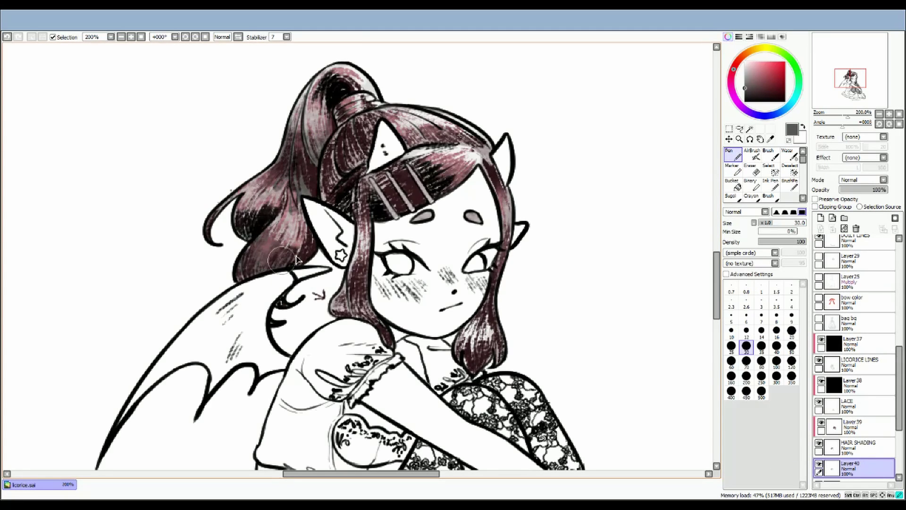
Paint dark gray behind the hair between the clips and above the ear, and return to the full figure at 100%.
key("m")
left_click(733, 154)
mouse_move(406, 210)
left_mouse_down()
mouse_move(375, 193)
mouse_move(372, 181)
mouse_move(407, 163)
left_mouse_up()
left_click_drag(329, 178, 329, 163)
left_click(122, 38)
left_click_drag(717, 237, 716, 256)
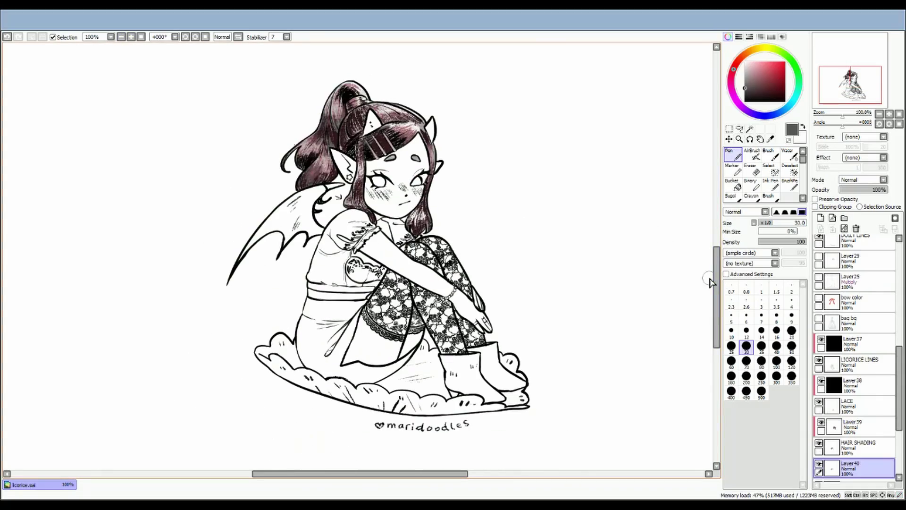